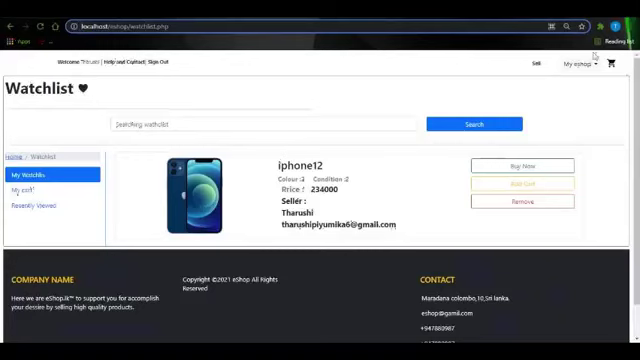
scroll(634, 56, "down", 1)
scroll(634, 56, "up", 1)
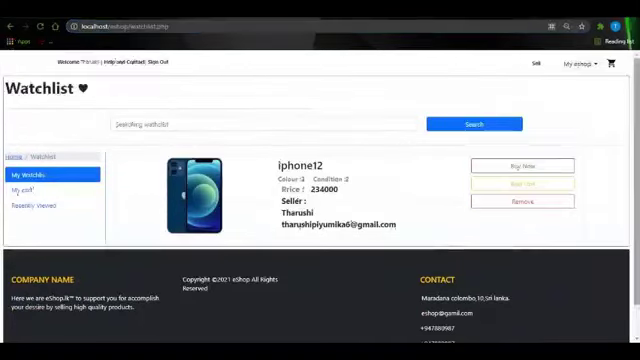
Step: Maximize the rendered Watchlist page, then return to the watchlist.php code
key("alt+Tab")
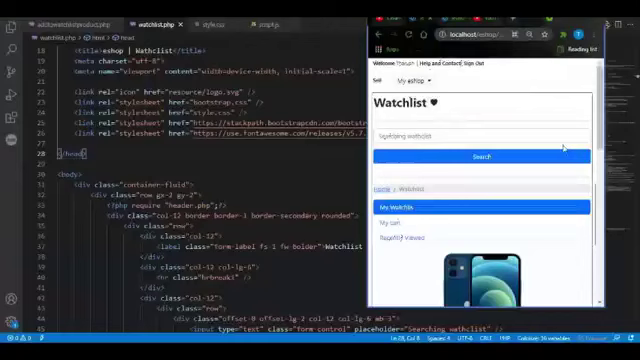
mouse_move(598, 130)
left_mouse_down()
mouse_move(598, 265)
mouse_move(598, 60)
left_mouse_up()
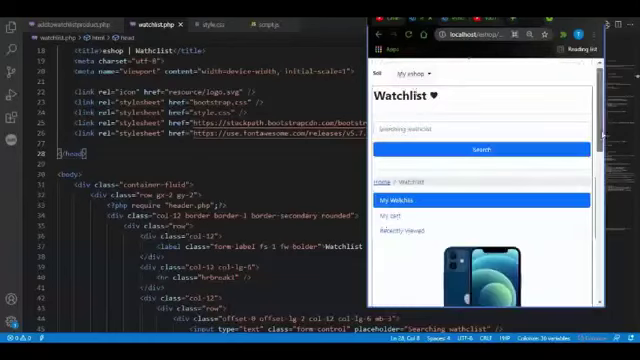
double_click(480, 20)
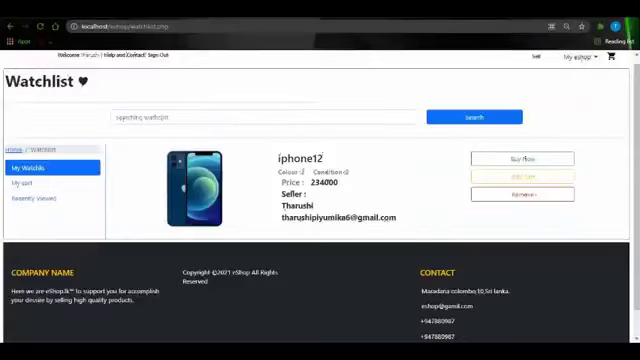
key("alt+Tab")
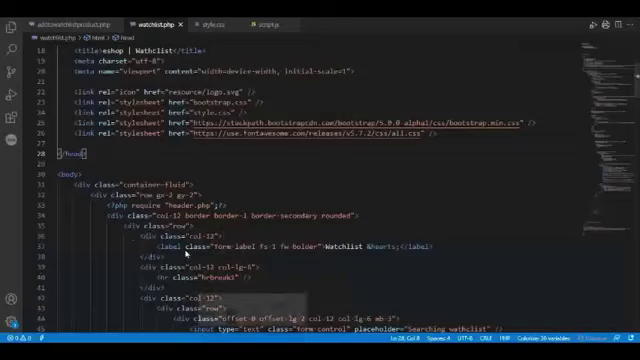
Step: Compare watchlist.php's body markup with the page's Watchlist heading and search field
key("alt+Tab")
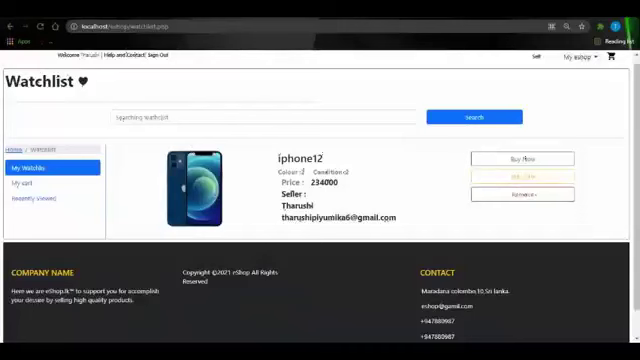
key("alt+Tab")
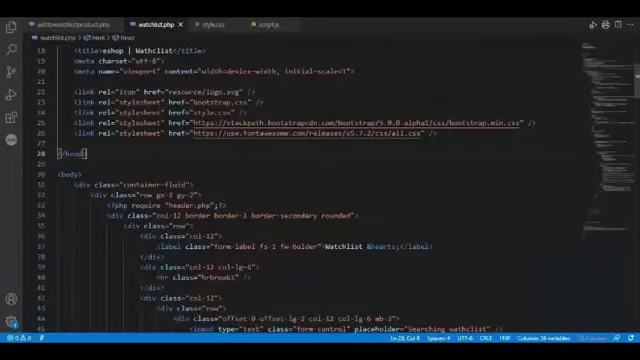
key("alt+Tab")
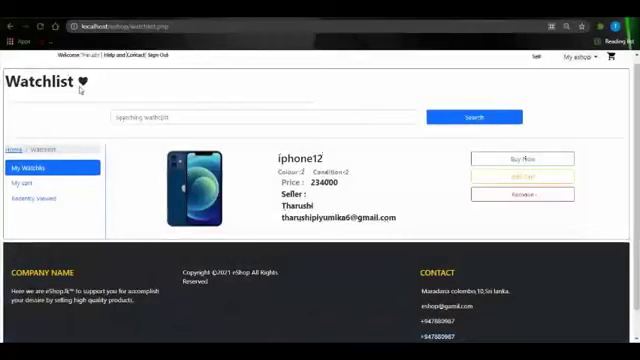
key("alt+Tab")
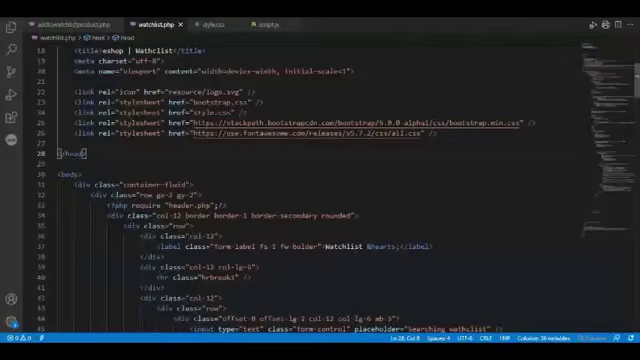
scroll(300, 200, "down", 3)
scroll(300, 200, "down", 3)
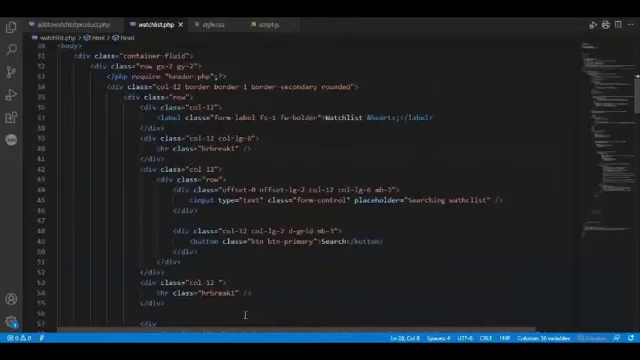
Step: Check the search row, breadcrumb and nav-pills sidebar code against the live page
key("alt+Tab")
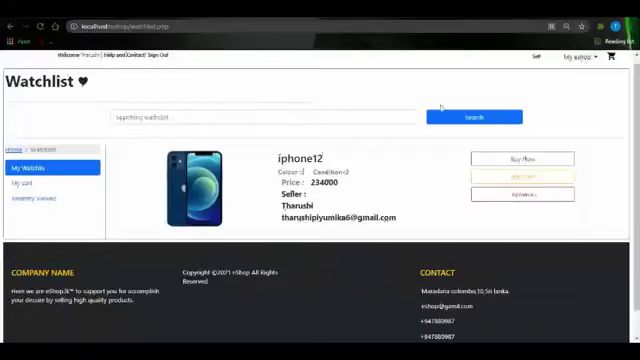
key("alt+Tab")
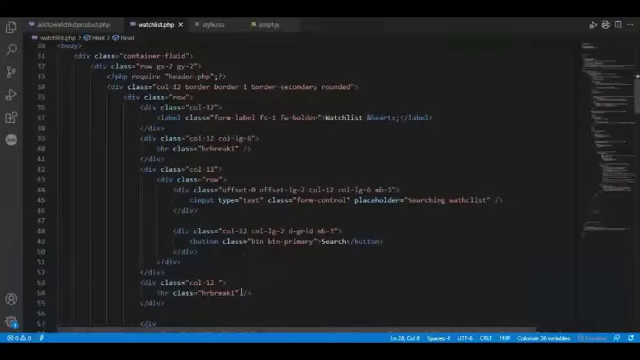
key("alt+Tab")
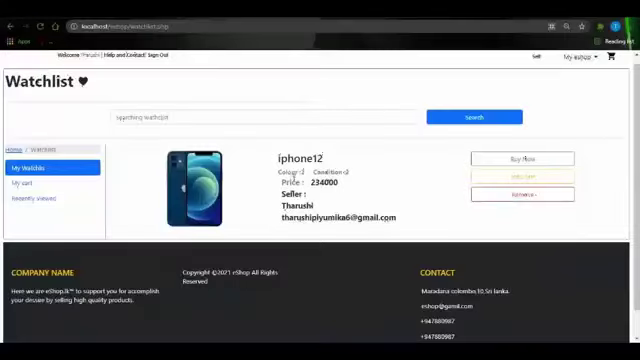
key("alt+Tab")
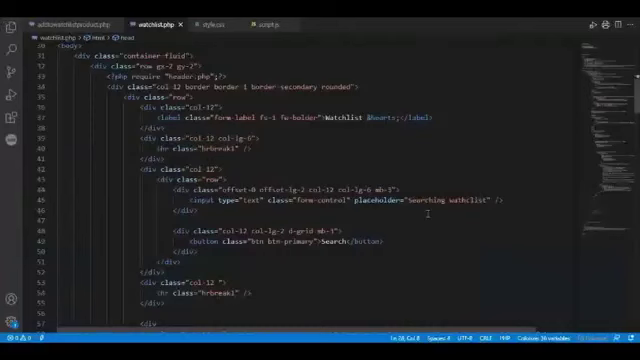
scroll(320, 180, "down", 5)
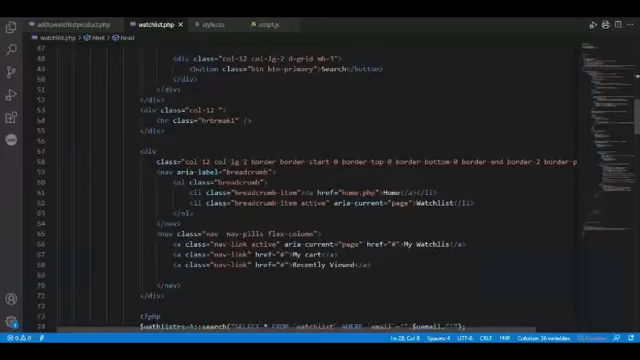
key("alt+Tab")
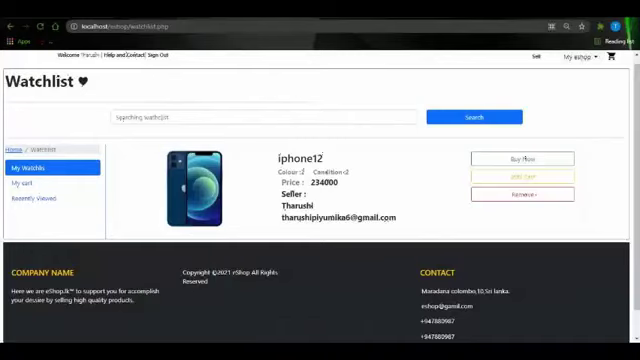
key("alt+Tab")
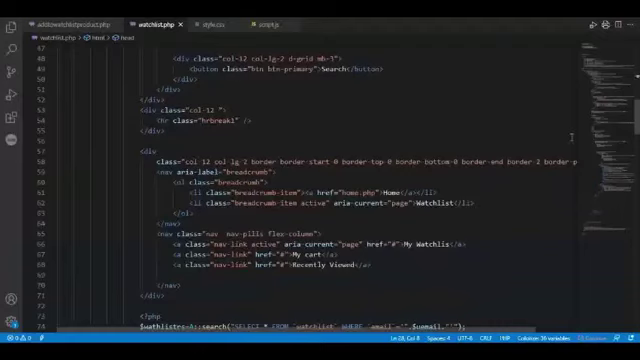
scroll(571, 137, "down", 4)
scroll(590, 135, "down", 3)
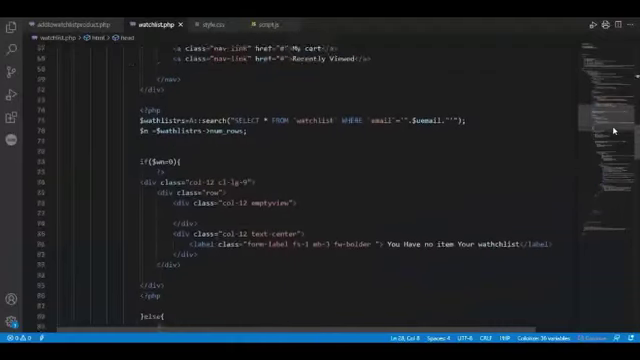
scroll(614, 130, "down", 2)
scroll(614, 132, "down", 2)
scroll(614, 135, "down", 1)
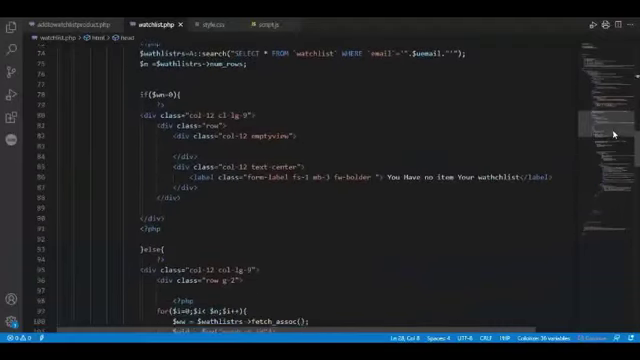
scroll(614, 133, "up", 1)
scroll(614, 133, "down", 2)
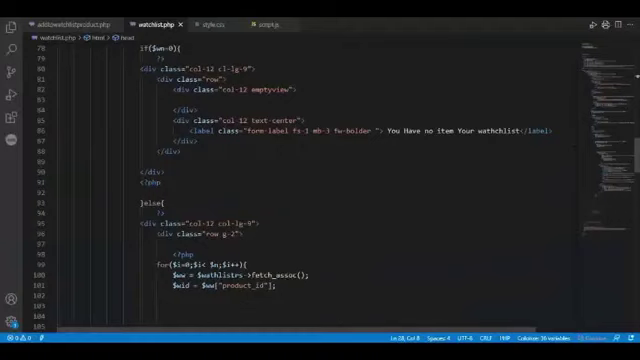
Step: Compare the empty-watchlist message and product loop code with the page's product listing
key("alt+Tab")
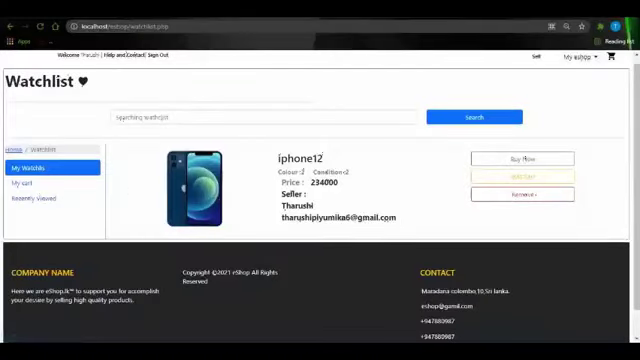
key("alt+Tab")
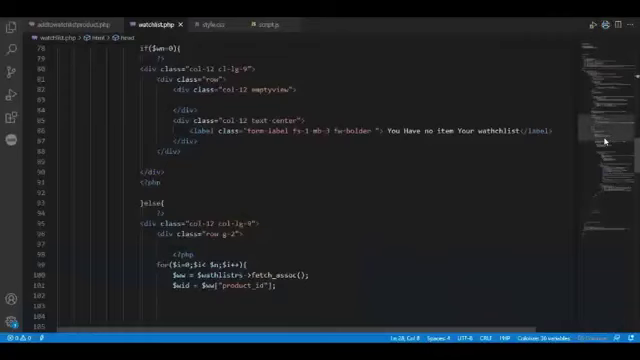
mouse_move(604, 141)
left_mouse_down()
mouse_move(605, 210)
mouse_move(613, 173)
left_mouse_up()
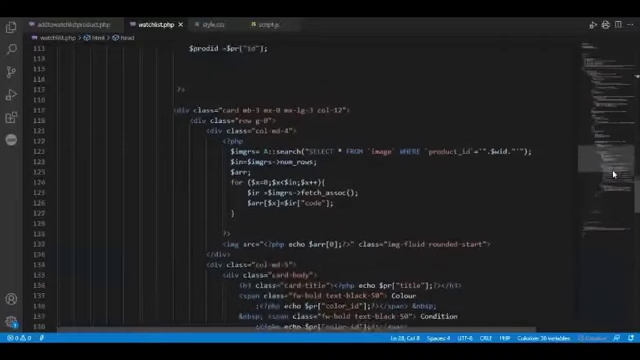
scroll(483, 254, "down", 1)
Step: Read watchlist.php through its footer include and scripts, then show the Watchlist page
left_click(232, 340)
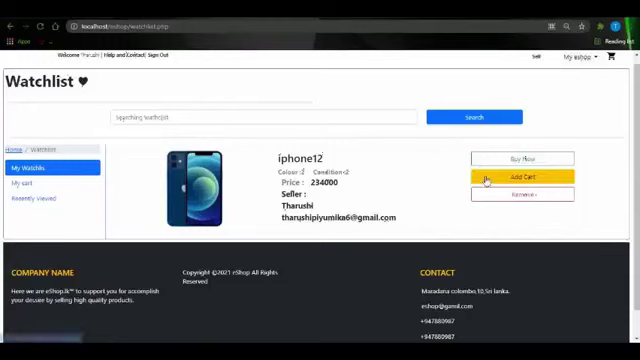
scroll(520, 160, "down", 1)
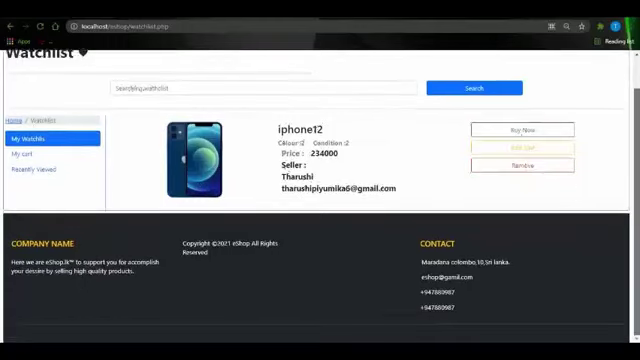
key("alt+Tab")
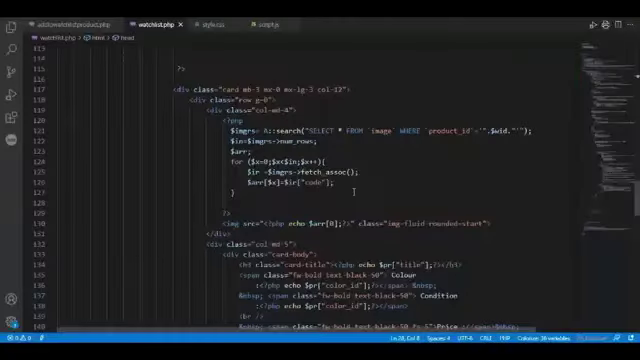
scroll(320, 180, "down", 5)
scroll(320, 180, "down", 3)
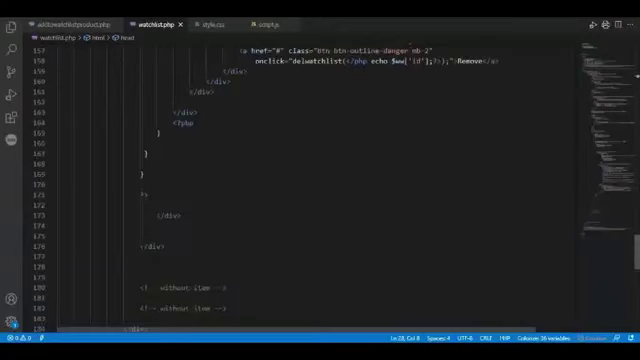
scroll(320, 180, "down", 2)
scroll(320, 180, "down", 3)
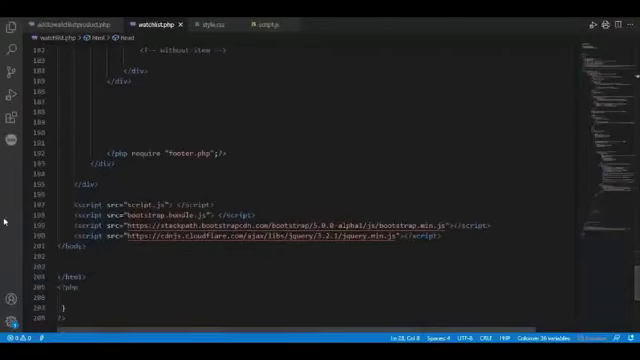
key("alt+Tab")
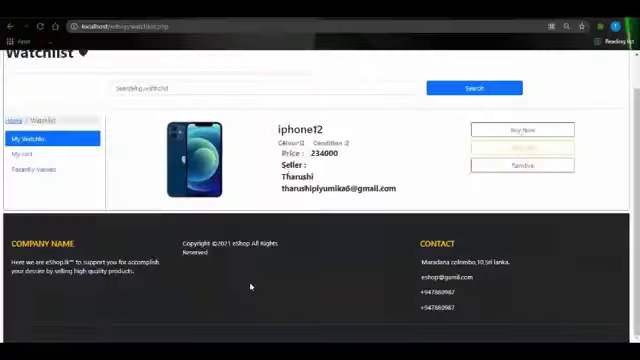
scroll(525, 168, "up", 1)
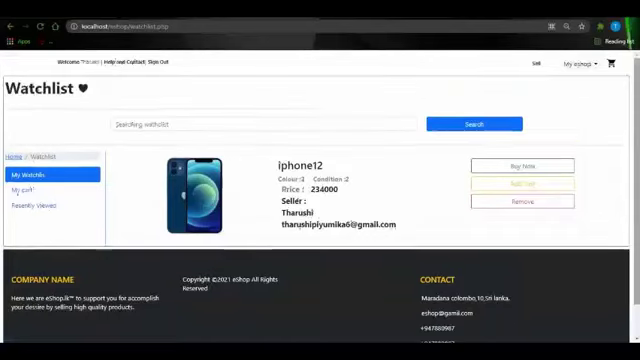